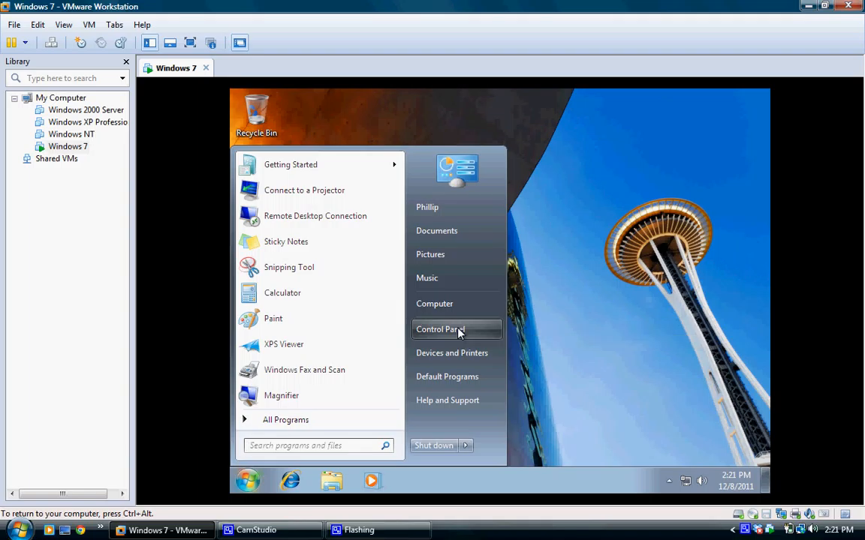
- View the current user's account type options in the Control Panel's User Accounts and leave them without making changes
{"action": "left_click", "coordinate": [459, 332]}
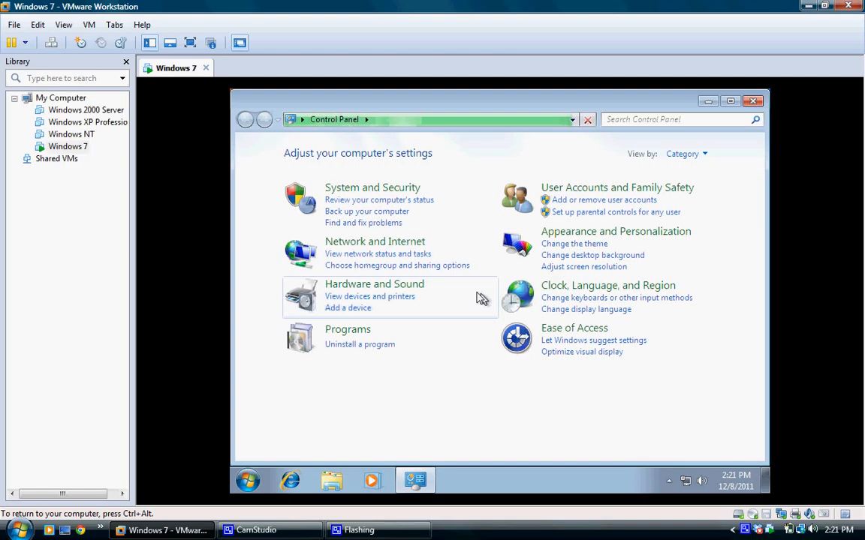
{"action": "left_click", "coordinate": [611, 191]}
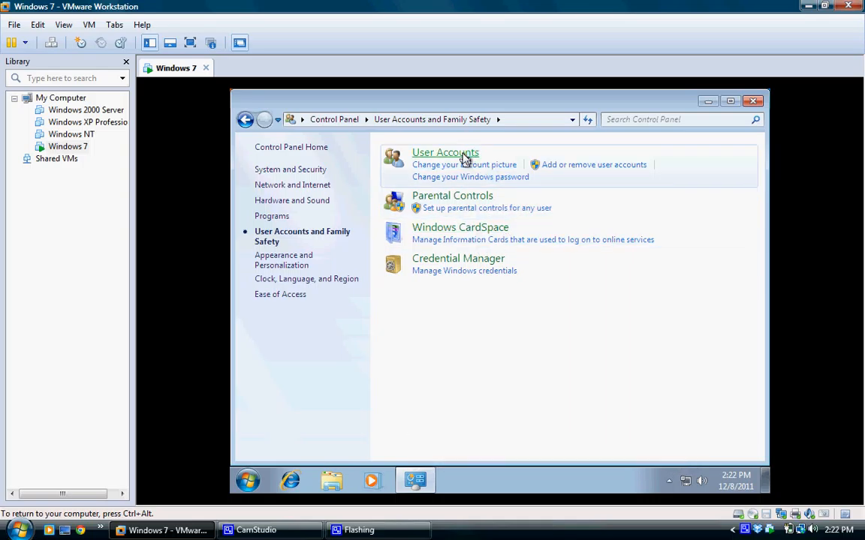
{"action": "left_click", "coordinate": [465, 156]}
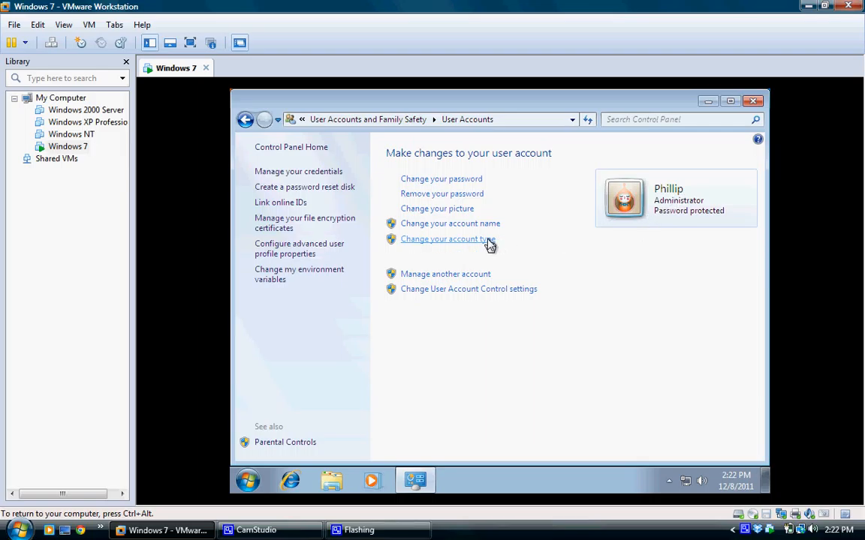
{"action": "left_click", "coordinate": [445, 241]}
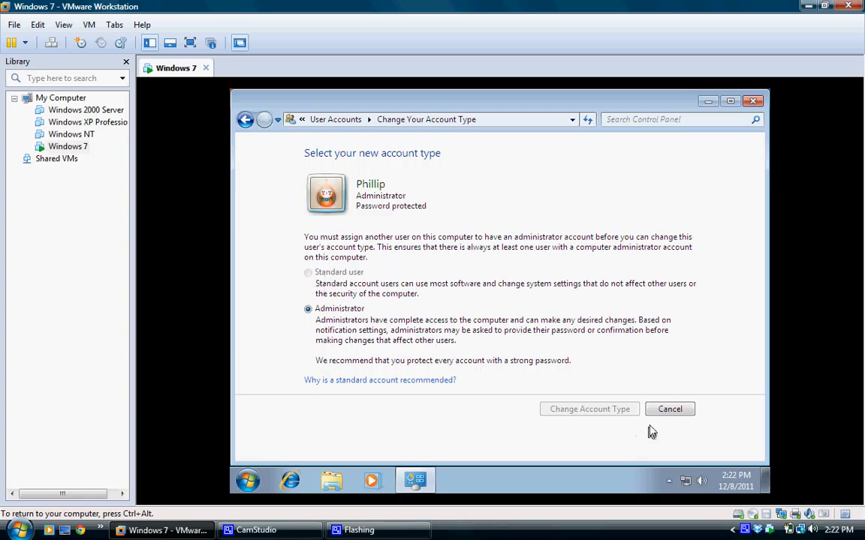
{"action": "left_click", "coordinate": [670, 411]}
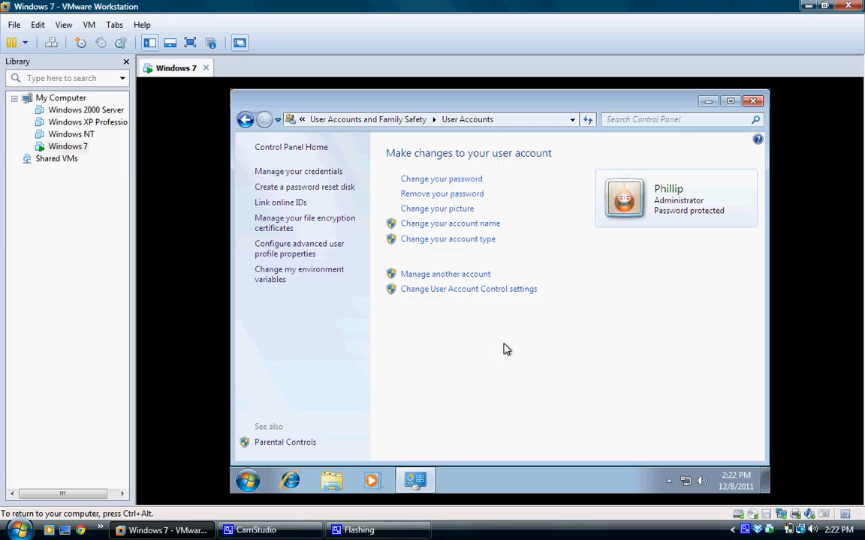
- Open the management of other accounts and turn on the Guest account
{"action": "left_click", "coordinate": [484, 277]}
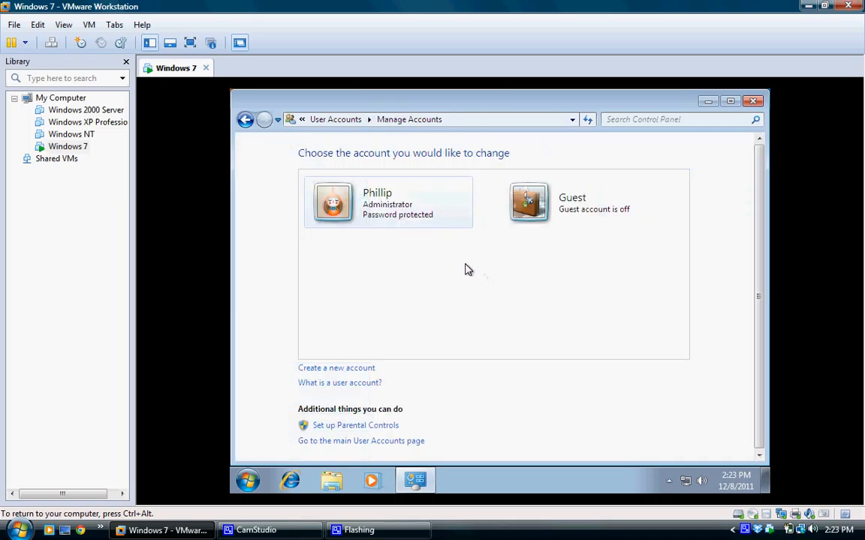
{"action": "left_click", "coordinate": [552, 216]}
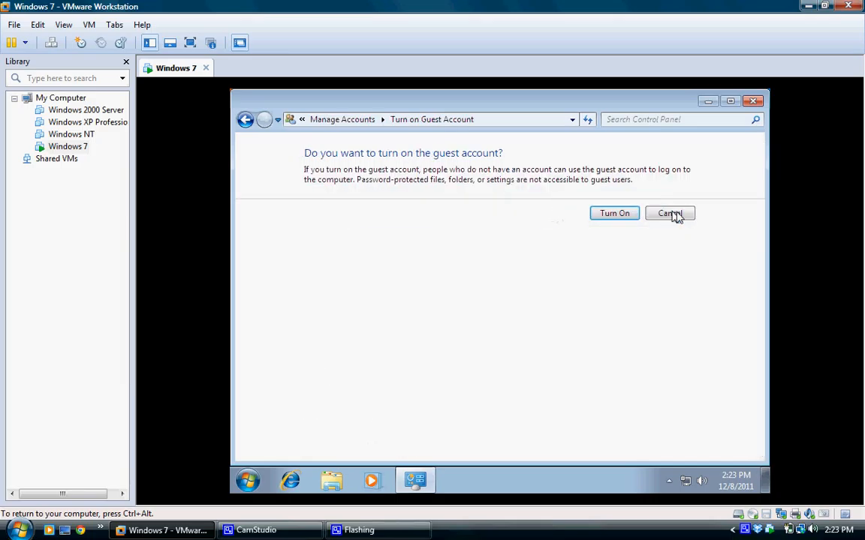
{"action": "left_click", "coordinate": [614, 215]}
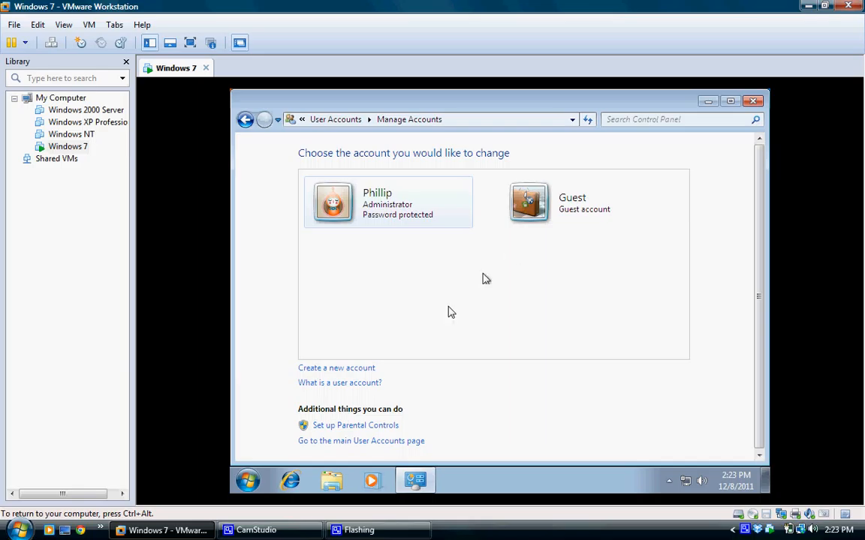
- Create a new account of the Standard user type, entering the account name
{"action": "left_click", "coordinate": [356, 373]}
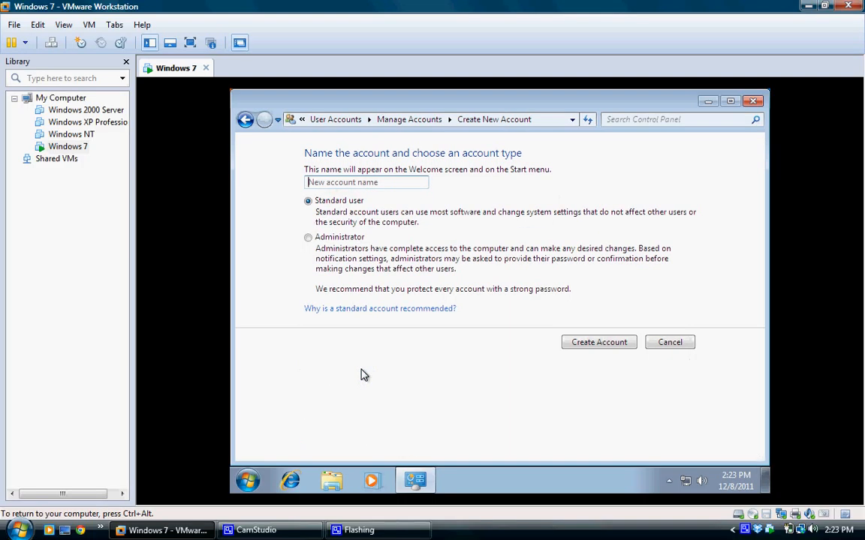
{"action": "type", "text": "Jo-Blow"}
{"action": "left_click", "coordinate": [631, 346]}
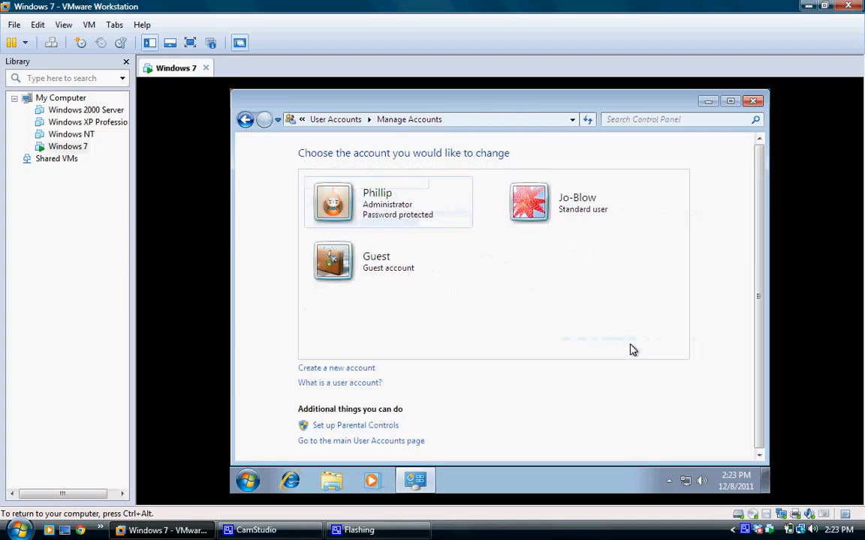
- Turn on Parental Controls for the new standard user account, enforcing current settings, and dismiss the update notification
{"action": "left_click", "coordinate": [530, 205]}
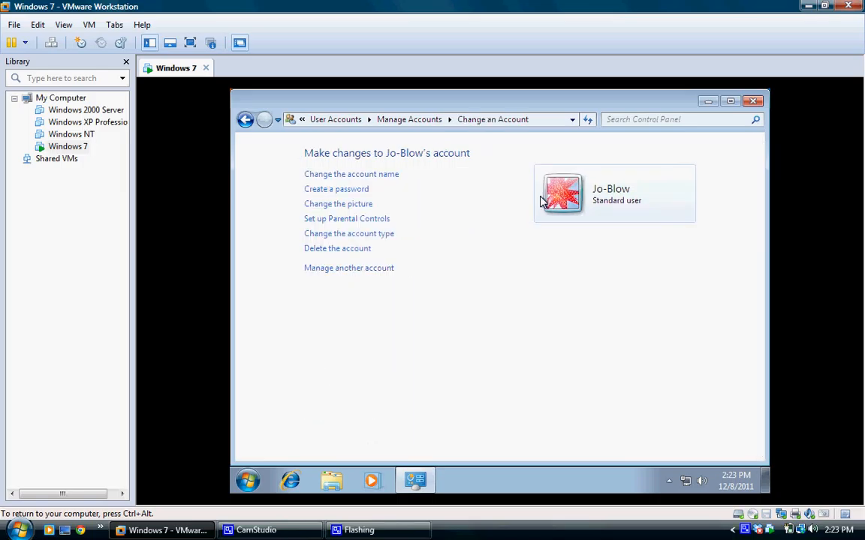
{"action": "left_click", "coordinate": [368, 219]}
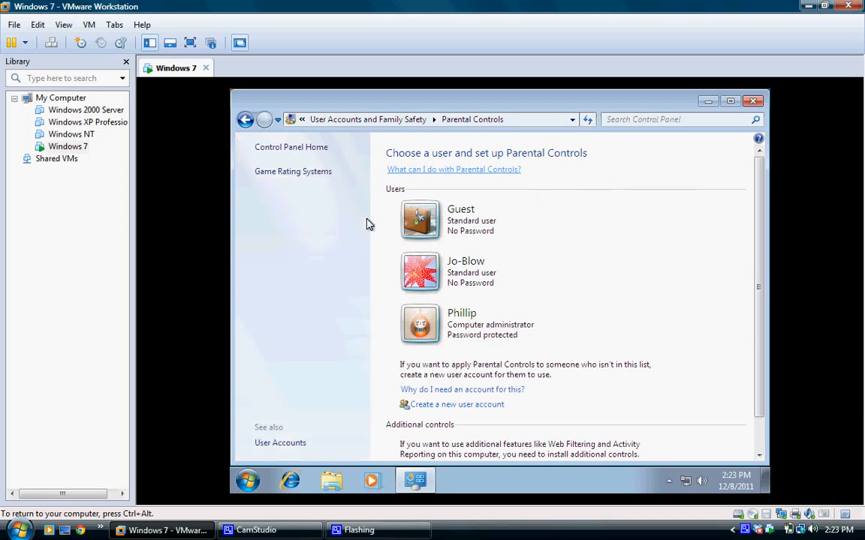
{"action": "scroll", "coordinate": [517, 266], "scroll_direction": "down", "scroll_amount": 2}
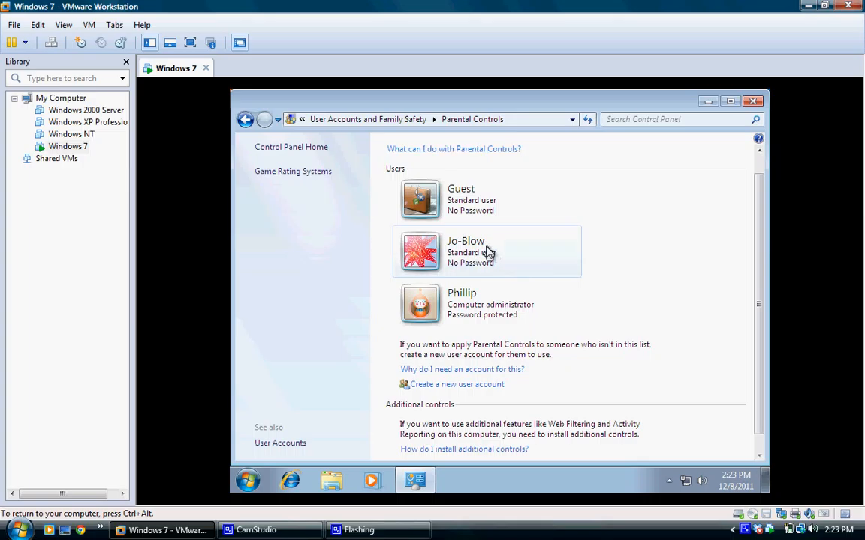
{"action": "left_click", "coordinate": [487, 253]}
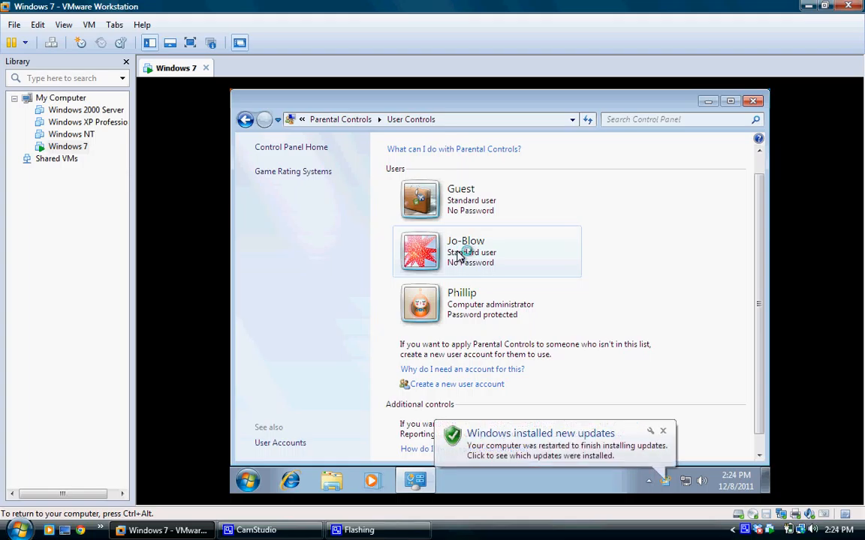
{"action": "left_click", "coordinate": [663, 432]}
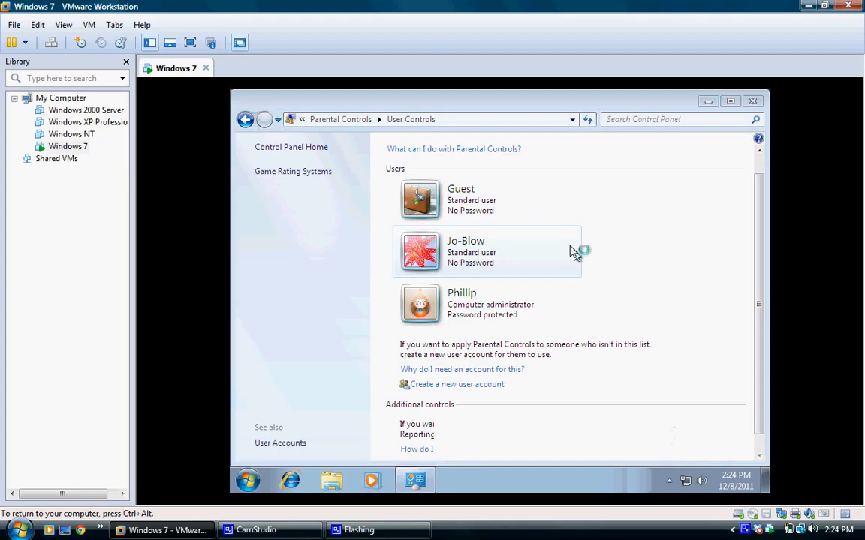
{"action": "left_click", "coordinate": [460, 270]}
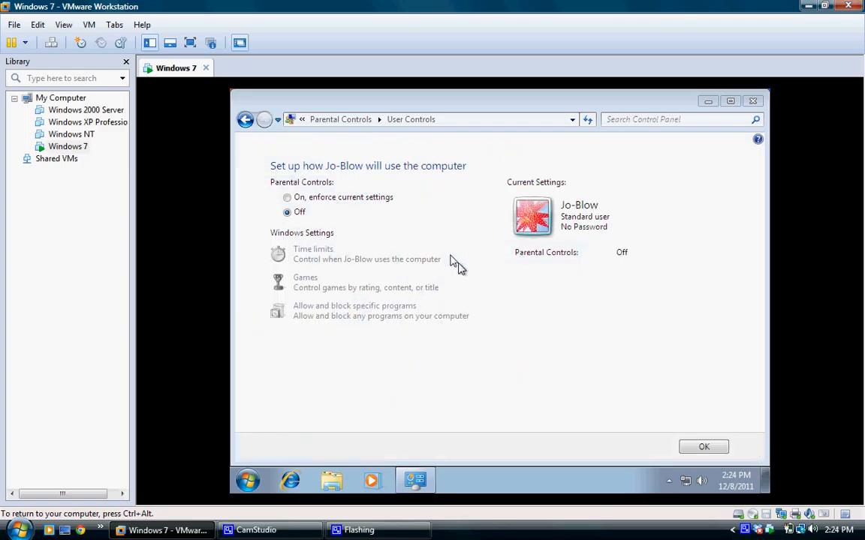
{"action": "left_click", "coordinate": [294, 199]}
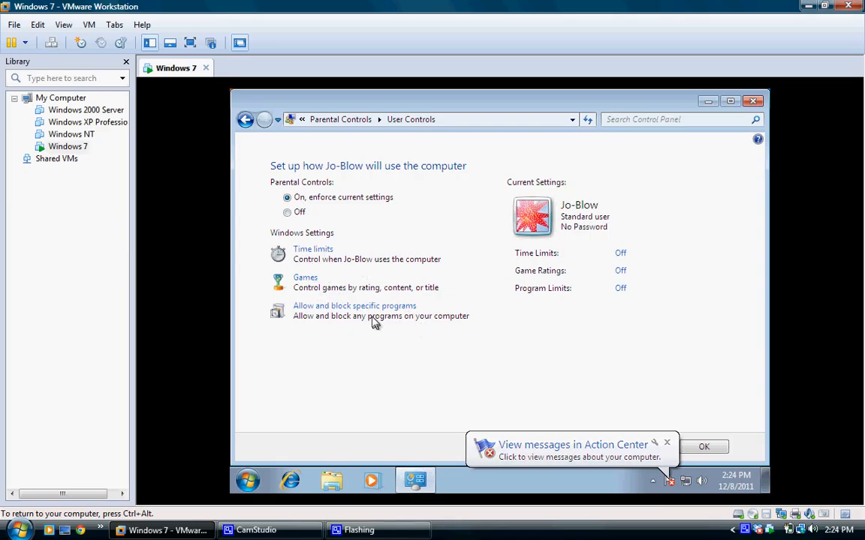
- Set the new account's time limits to block 8 AM to 8 PM every day and allow all other hours
{"action": "left_click", "coordinate": [620, 254]}
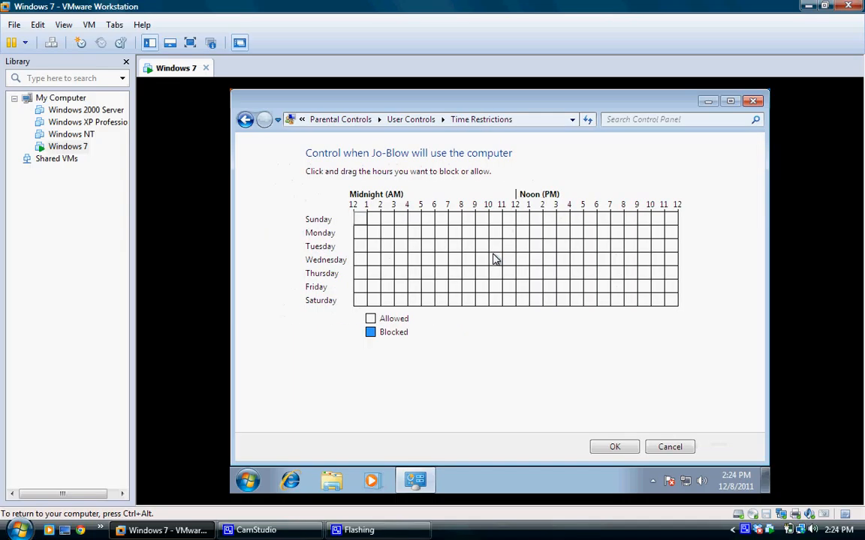
{"action": "mouse_move", "coordinate": [364, 221]}
{"action": "left_mouse_down"}
{"action": "mouse_move", "coordinate": [488, 230]}
{"action": "mouse_move", "coordinate": [584, 250]}
{"action": "mouse_move", "coordinate": [591, 321]}
{"action": "mouse_move", "coordinate": [657, 320]}
{"action": "mouse_move", "coordinate": [618, 322]}
{"action": "left_mouse_up"}
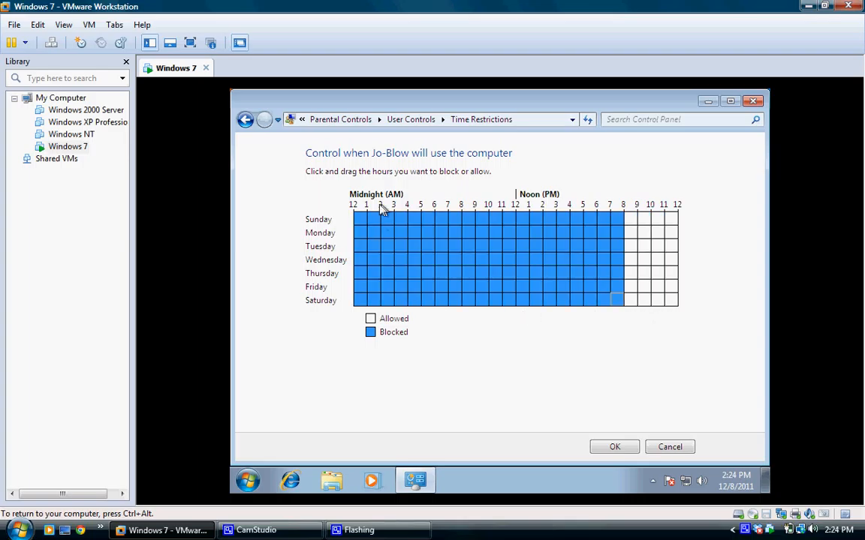
{"action": "left_click_drag", "start_coordinate": [391, 218], "coordinate": [377, 239]}
{"action": "left_click_drag", "start_coordinate": [391, 325], "coordinate": [394, 328]}
{"action": "left_click_drag", "start_coordinate": [364, 240], "coordinate": [388, 303]}
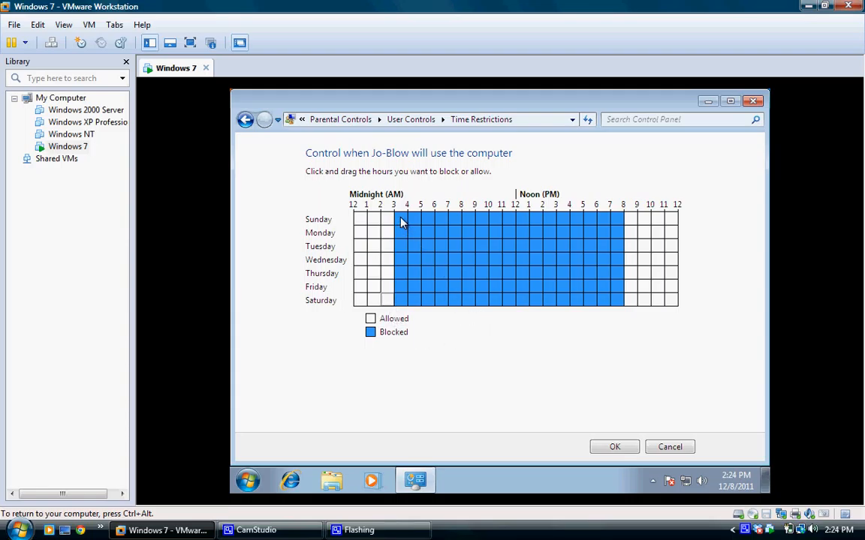
{"action": "left_click_drag", "start_coordinate": [401, 226], "coordinate": [460, 354]}
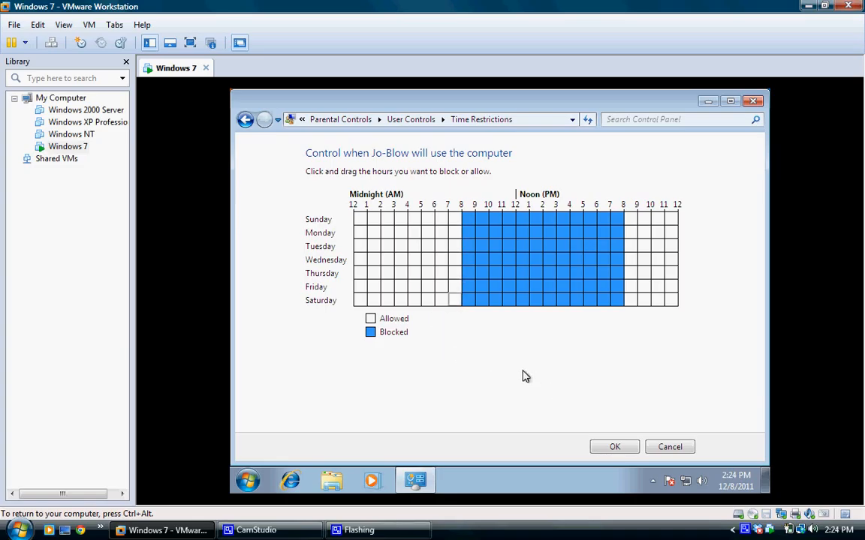
{"action": "left_click", "coordinate": [614, 447]}
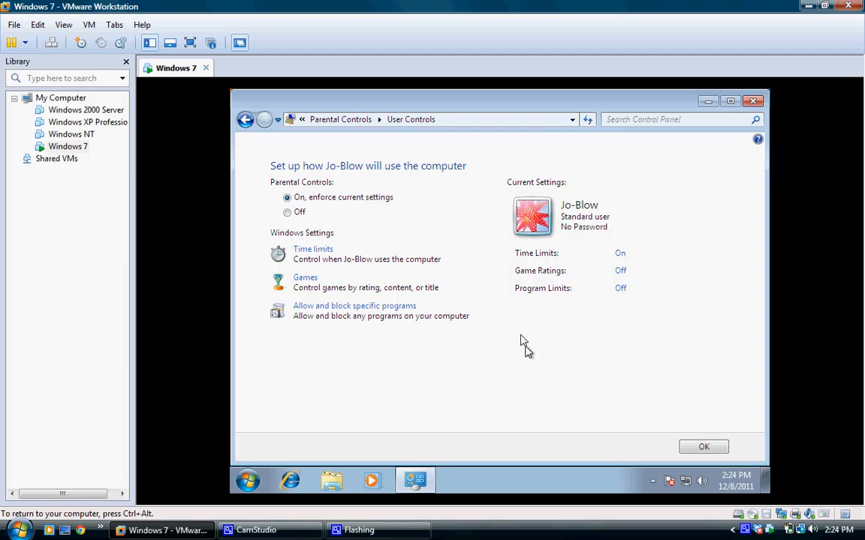
- Disallow all games for the new standard account and save its Parental Controls settings
{"action": "left_click", "coordinate": [314, 279]}
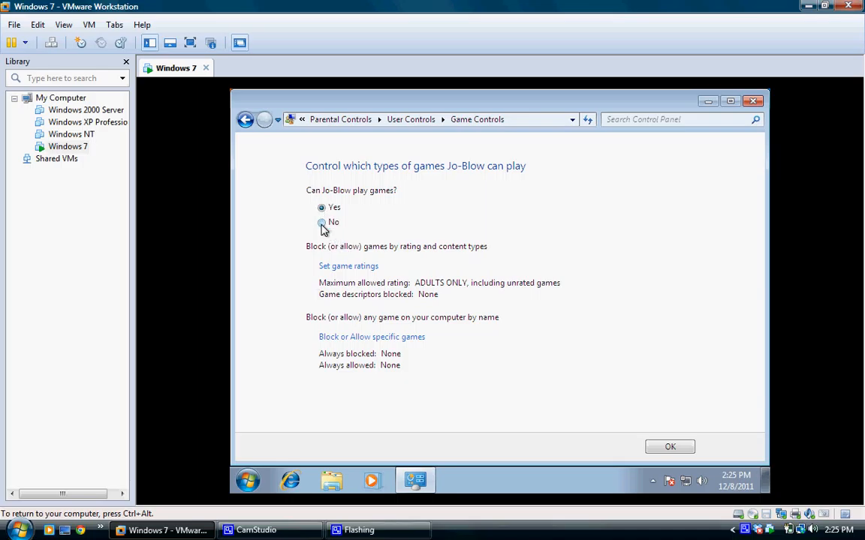
{"action": "left_click", "coordinate": [322, 224]}
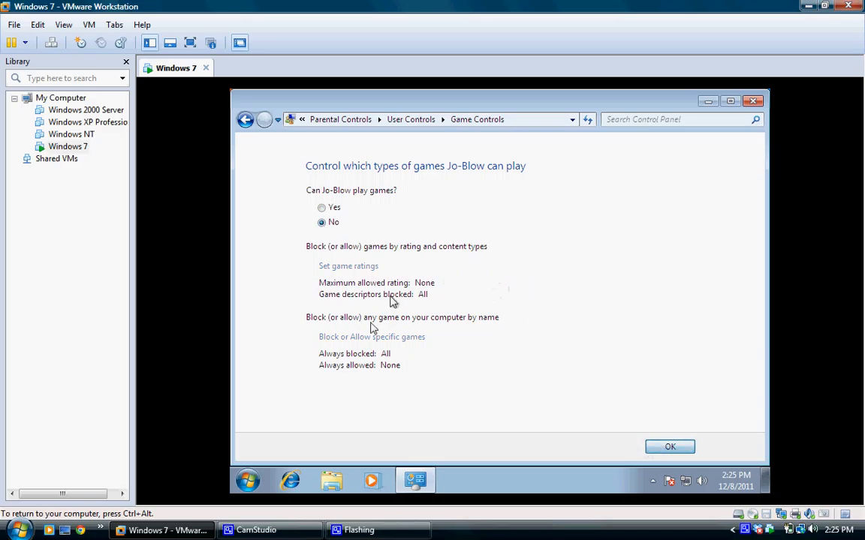
{"action": "key", "text": "Return"}
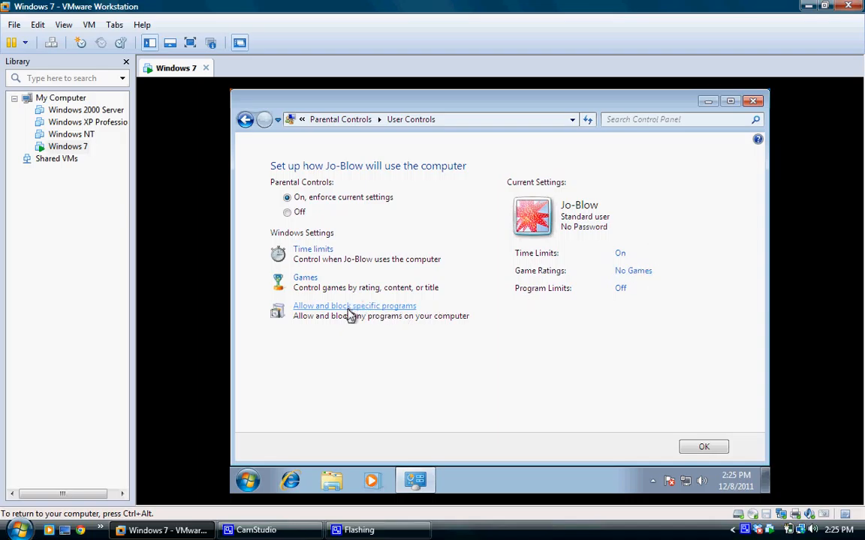
{"action": "left_click", "coordinate": [704, 447]}
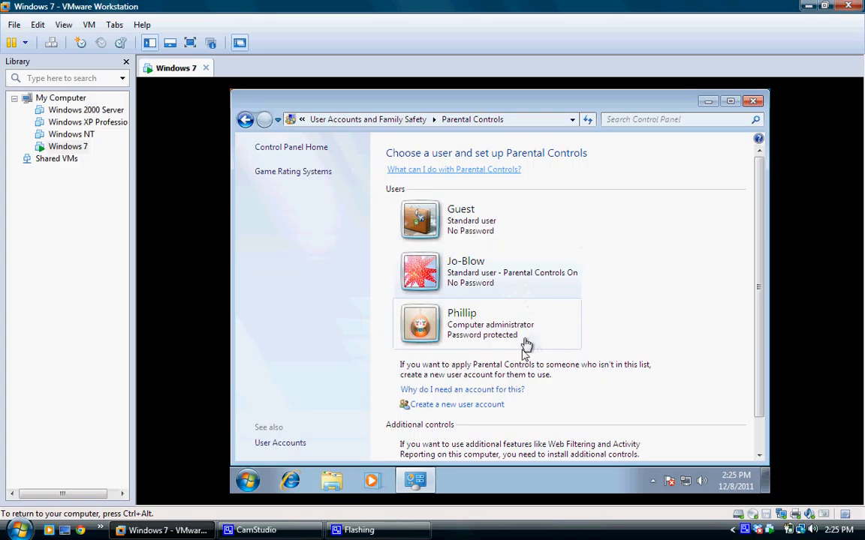
- Return to User Accounts and Family Safety, view the stored credentials in Credential Manager, and close the Control Panel
{"action": "left_click", "coordinate": [248, 123]}
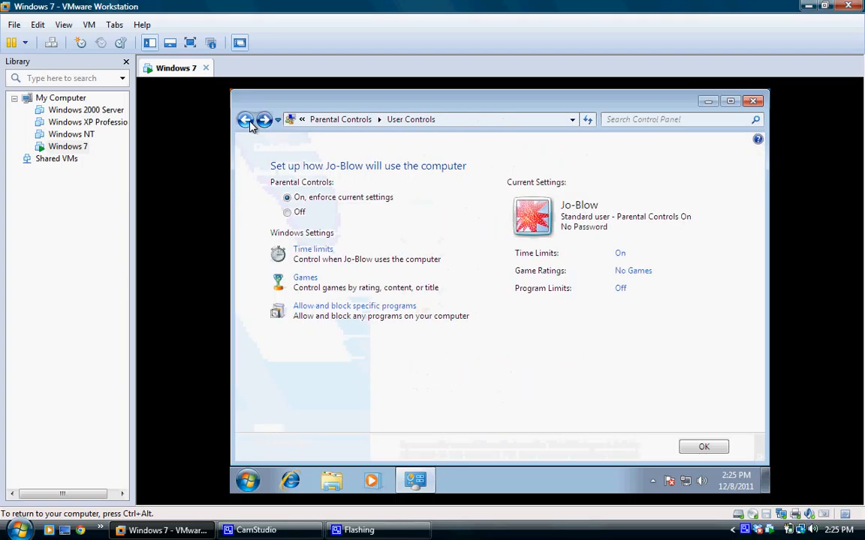
{"action": "left_click", "coordinate": [245, 120]}
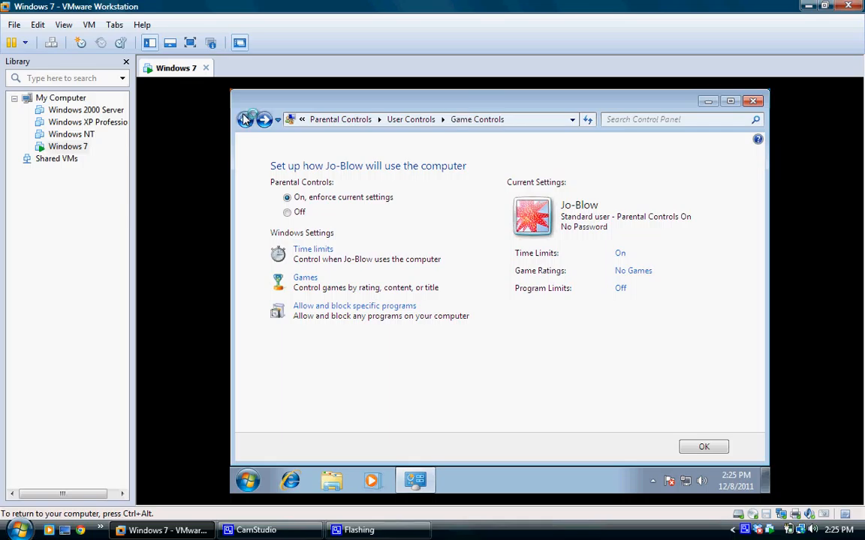
{"action": "left_click", "coordinate": [245, 120]}
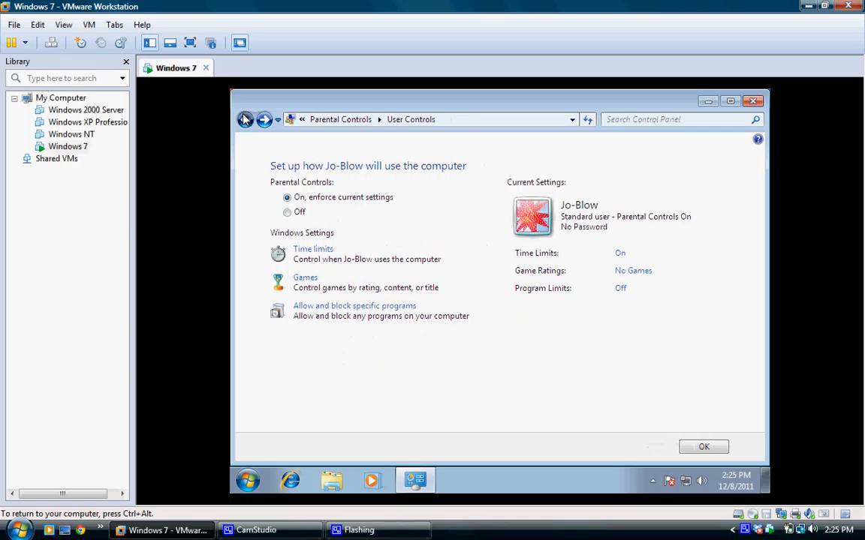
{"action": "left_click", "coordinate": [245, 121]}
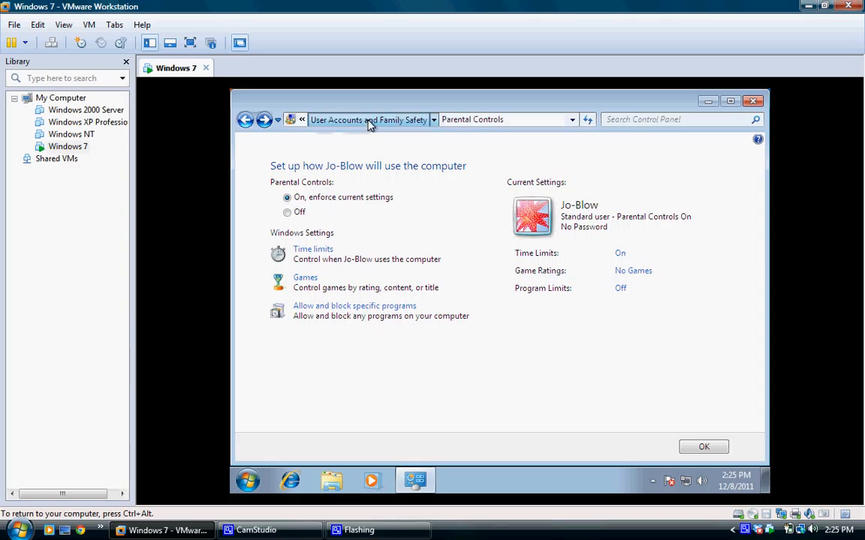
{"action": "left_click", "coordinate": [368, 122]}
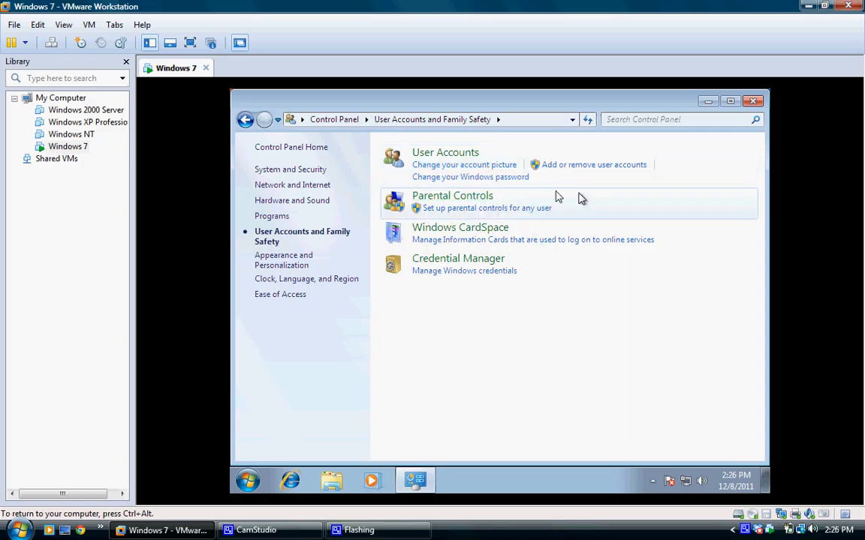
{"action": "left_click", "coordinate": [463, 274]}
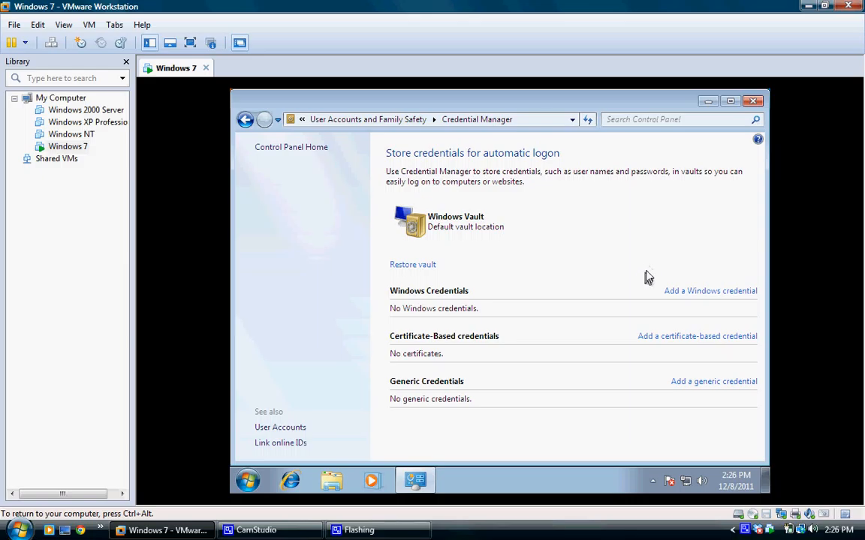
{"action": "left_click", "coordinate": [754, 101]}
{"action": "left_click", "coordinate": [255, 530]}
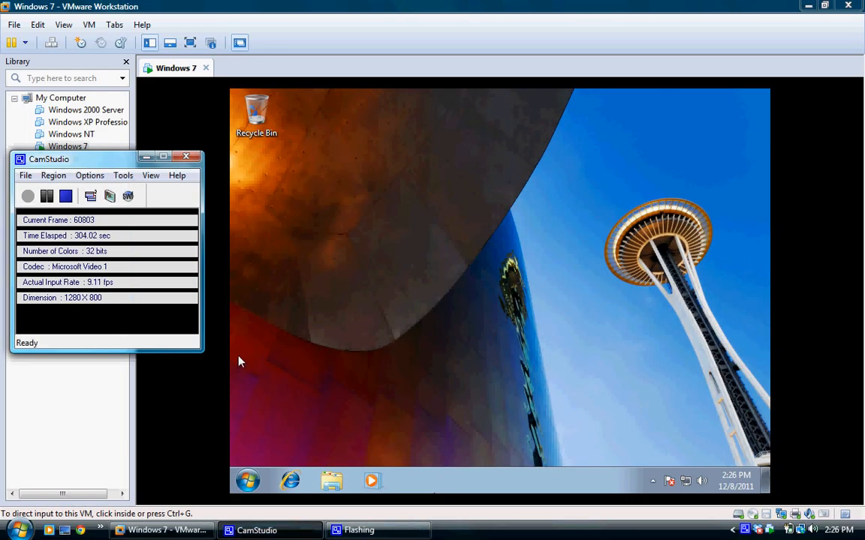